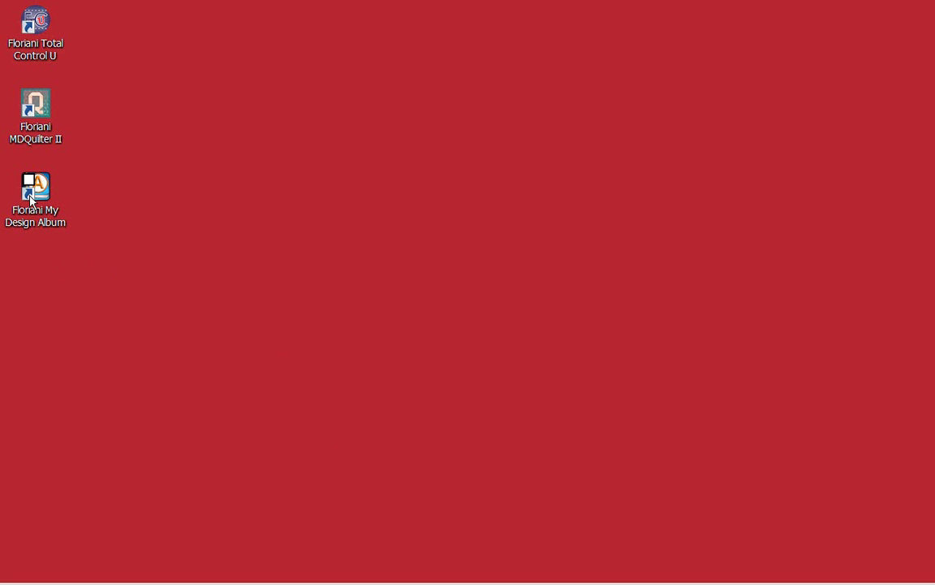
Step: Launch Floriani My Design Album from its desktop shortcut
double_click(30, 198)
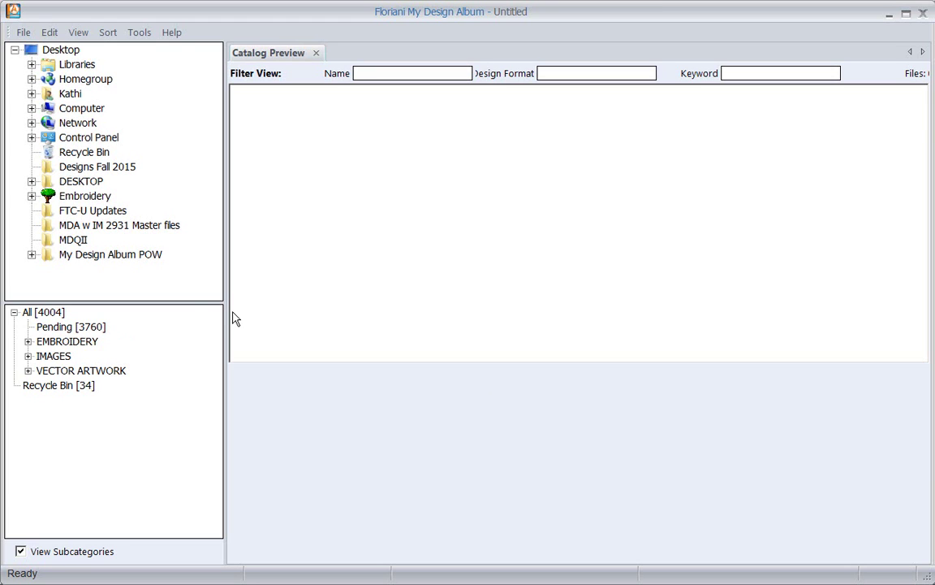
Step: Show the Holidays designs under the EMBROIDERY category
click(29, 342)
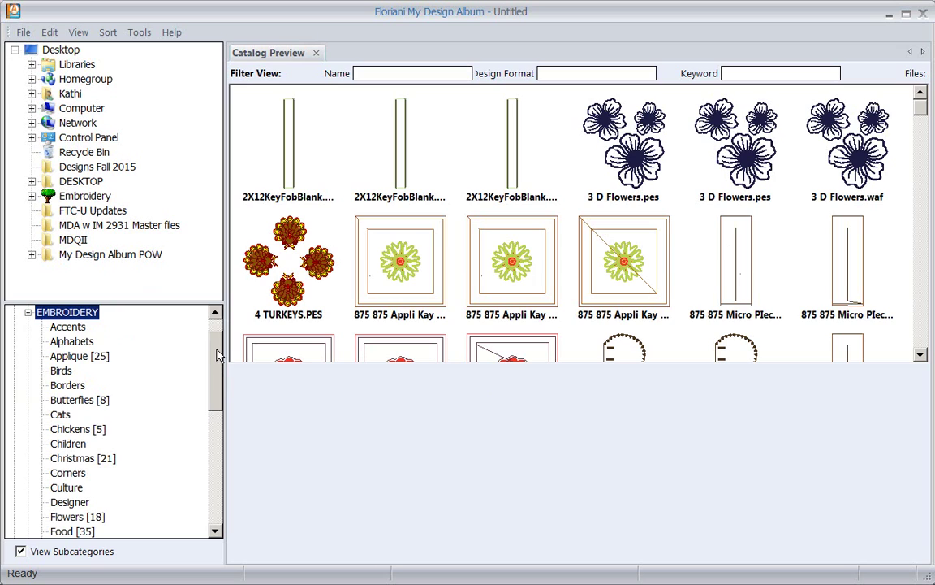
drag(219, 348, 218, 404)
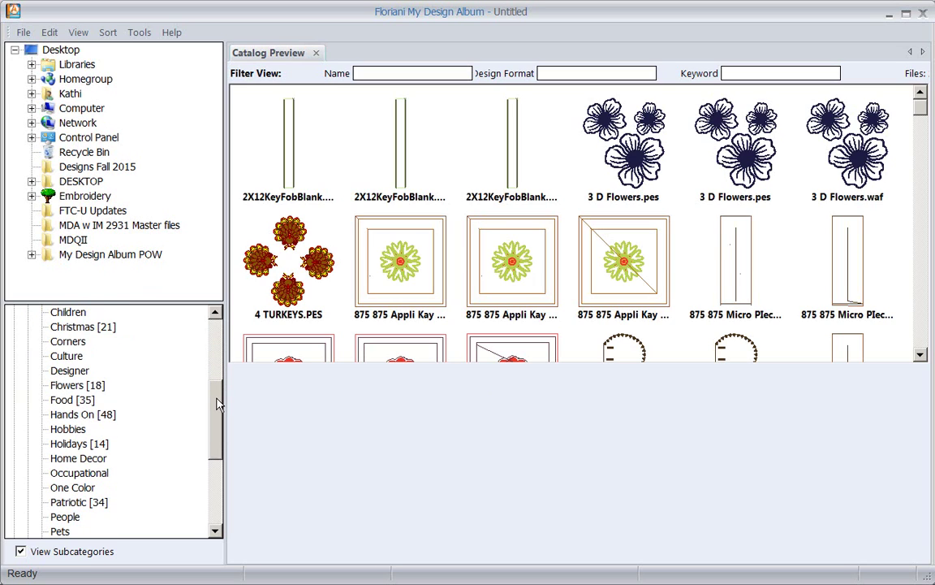
click(90, 447)
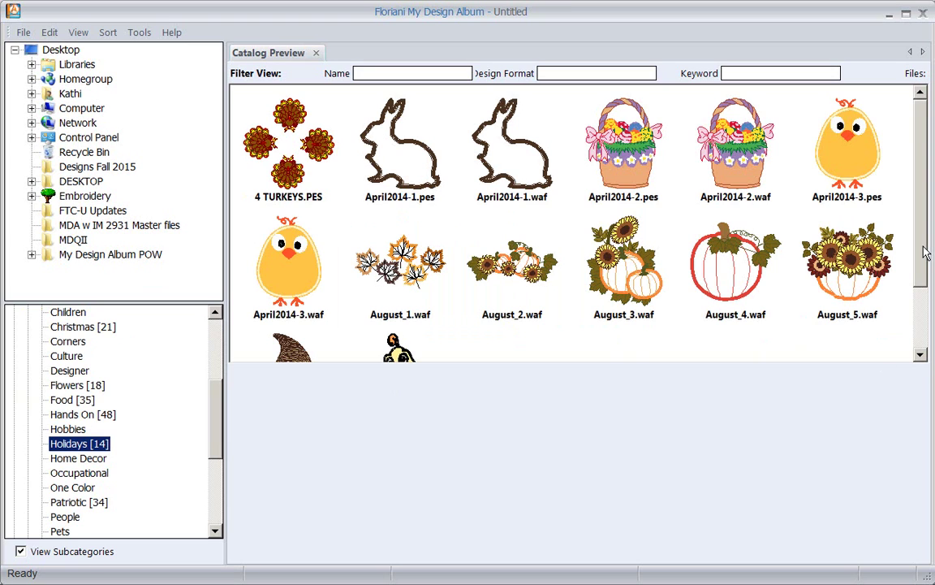
mouse_move(921, 249)
mouse_down()
mouse_move(925, 323)
mouse_move(924, 268)
mouse_up()
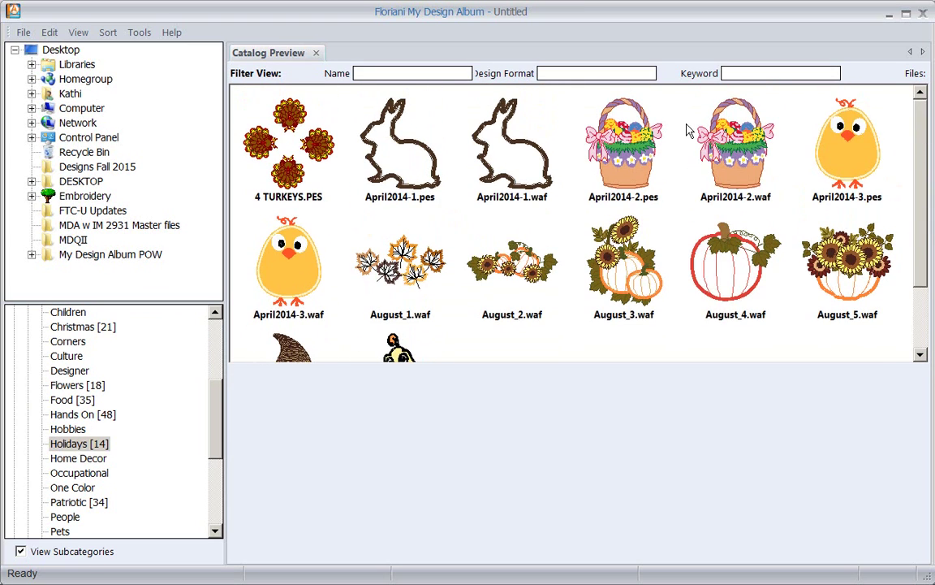
Step: Filter by keyword 'Thanksgiving' and show cornucopia.waf's details (4.23 x 4.94 in, 32262 stitches)
click(742, 73)
text(Thanks)
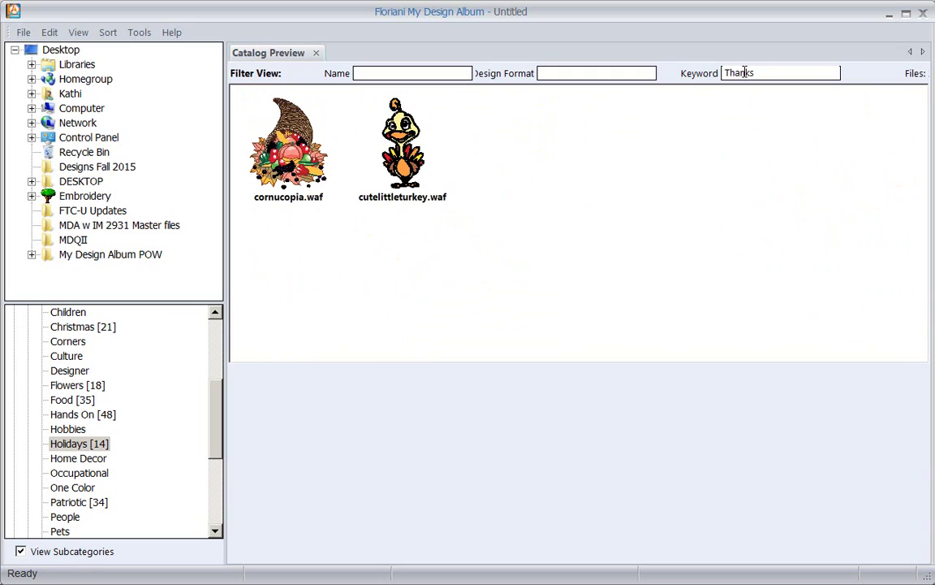
text(giving)
click(285, 139)
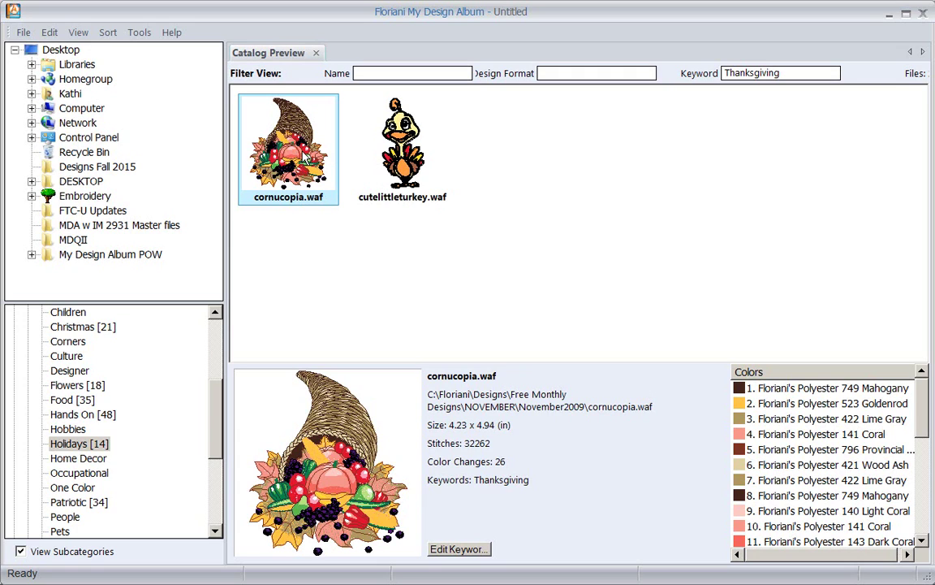
Step: Open cornucopia.waf in its own editing tab with Edit design, then check the Color Sort and Split Wizard buttons
right_click(306, 156)
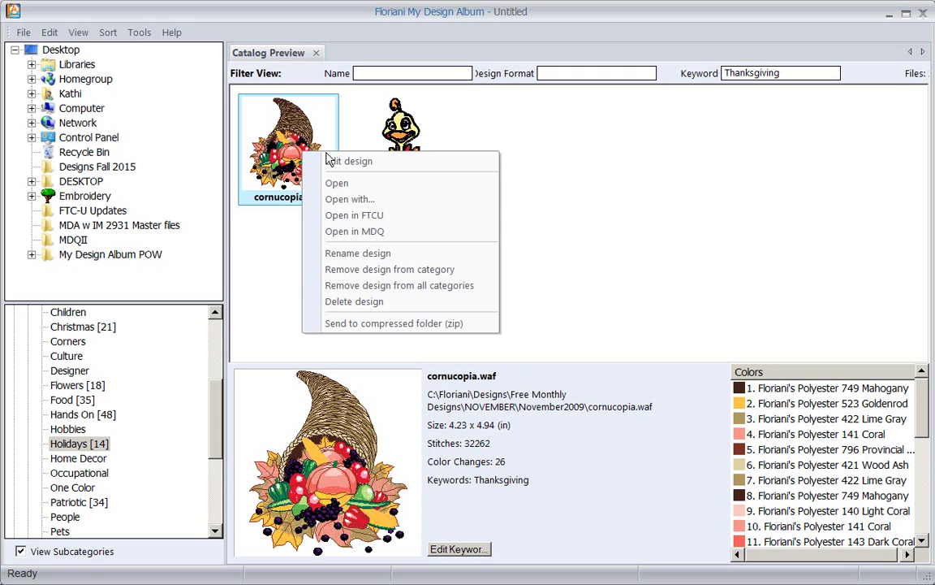
click(332, 162)
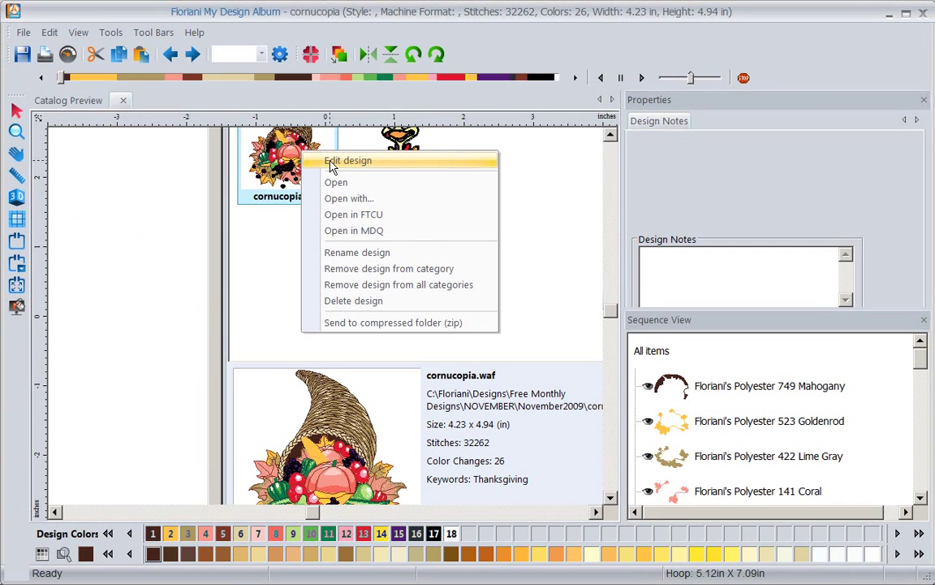
click(332, 162)
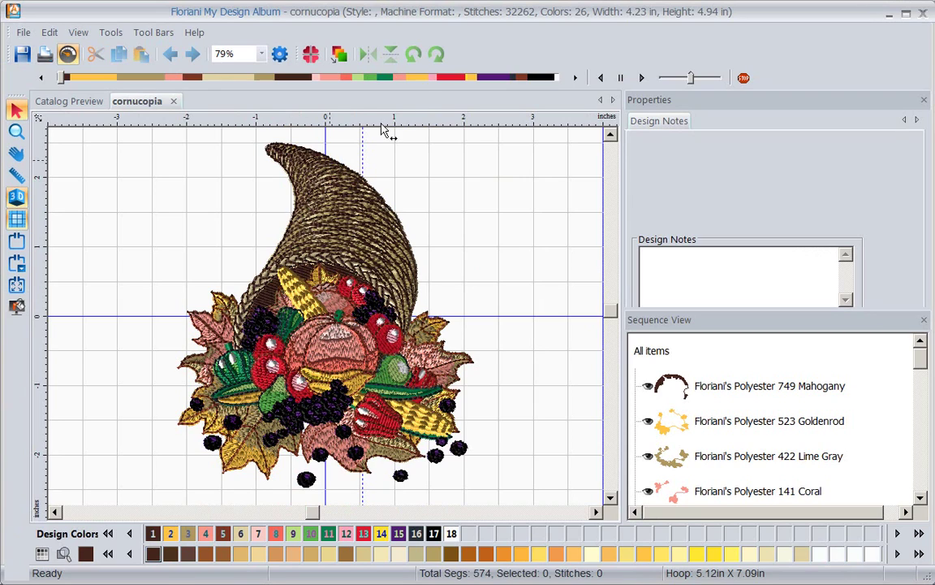
click(340, 54)
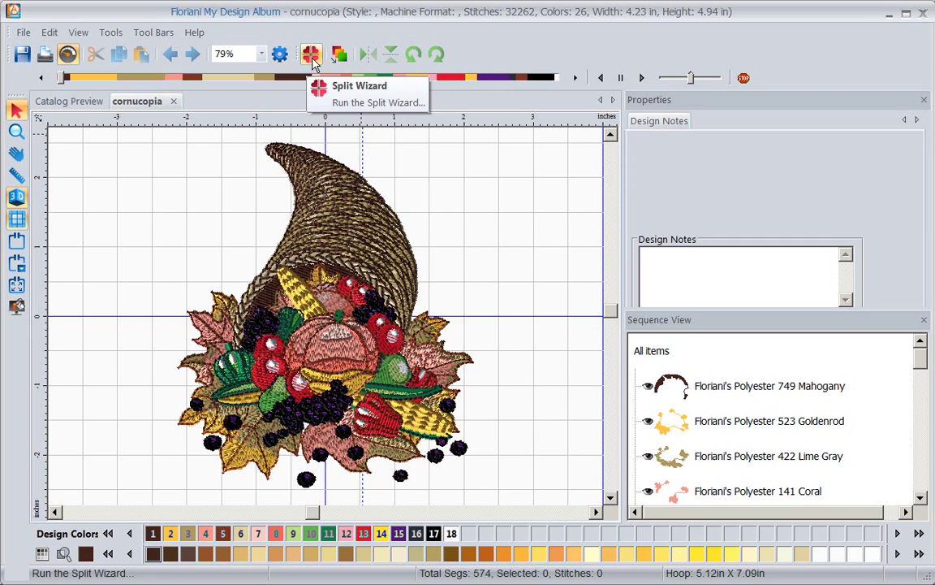
click(312, 55)
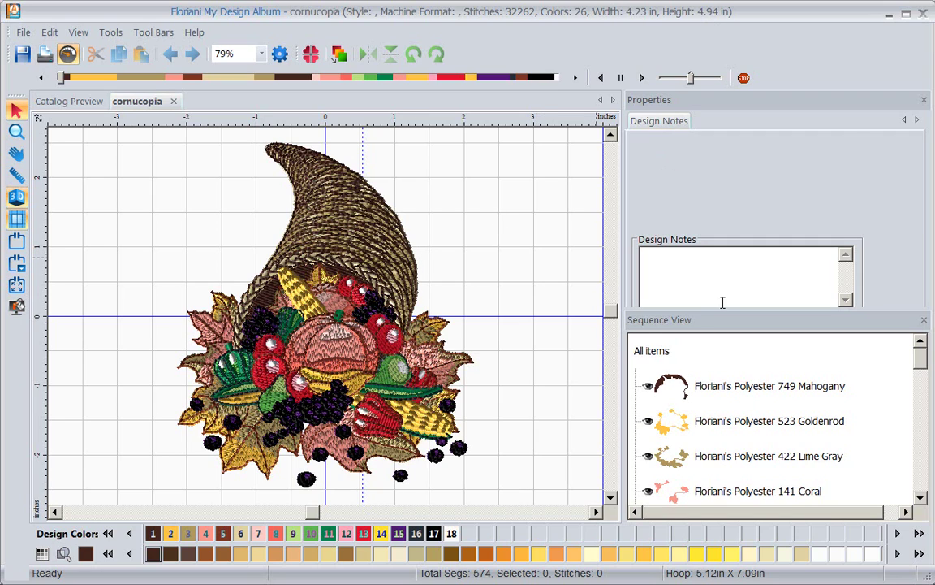
Step: Scale all items proportionally to 7.25 in height, giving 6.22 x 7.26 in
click(658, 354)
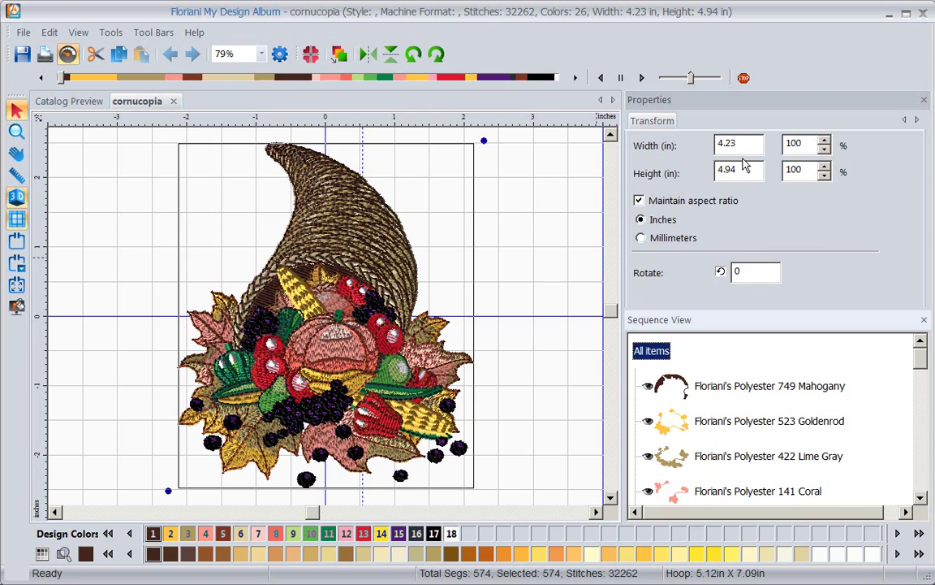
drag(737, 169, 675, 172)
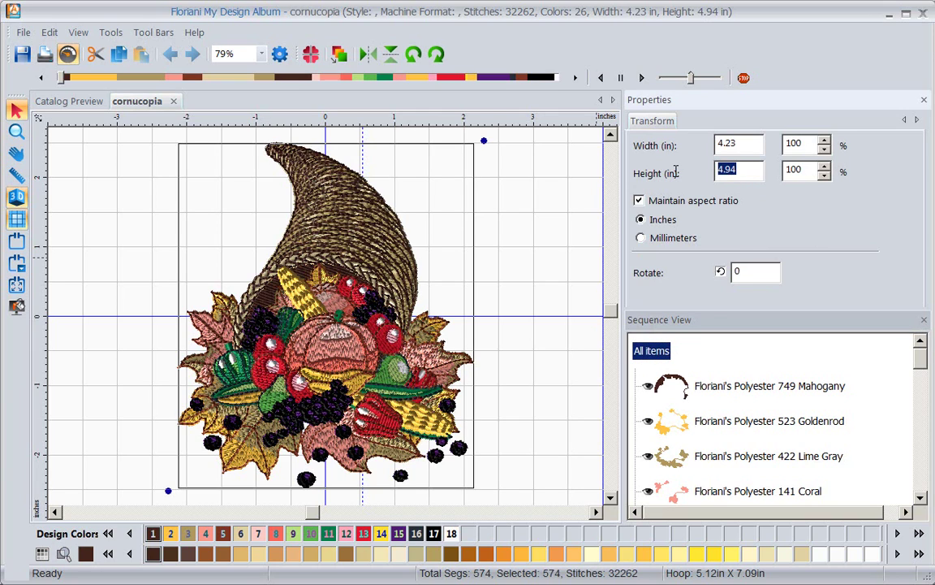
text(7.25)
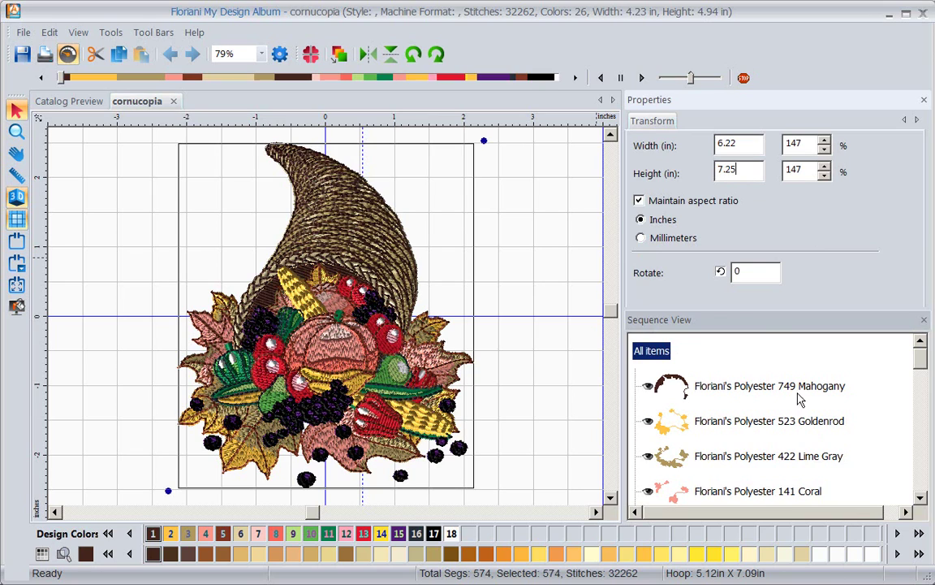
drag(759, 311, 760, 363)
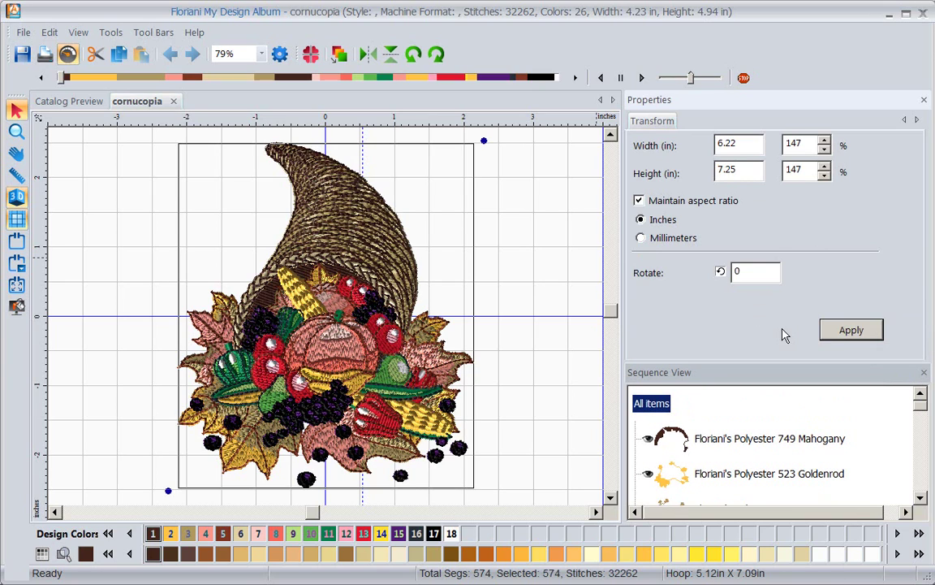
click(842, 334)
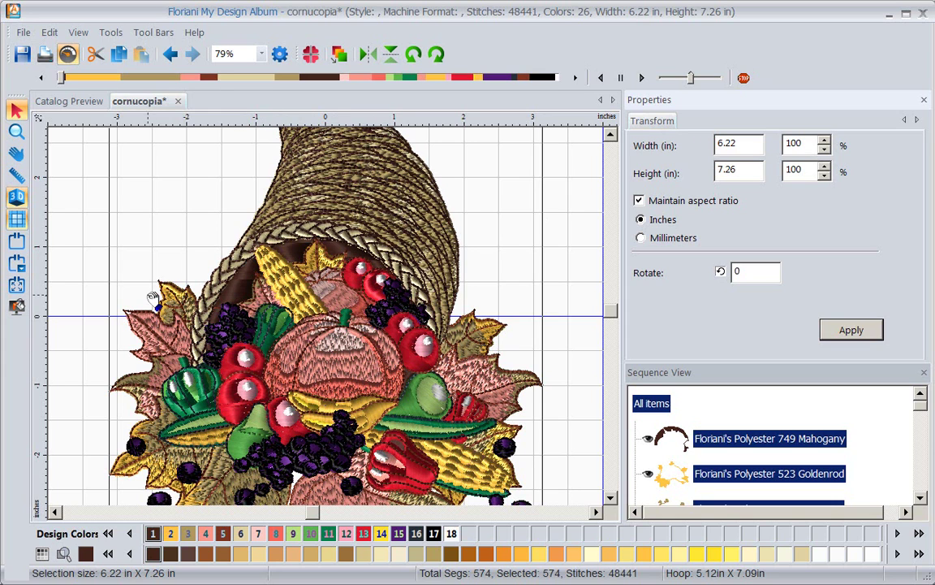
Step: Show flat stitches, replay the stitch-out at slower speed, and zoom To Fit
click(18, 196)
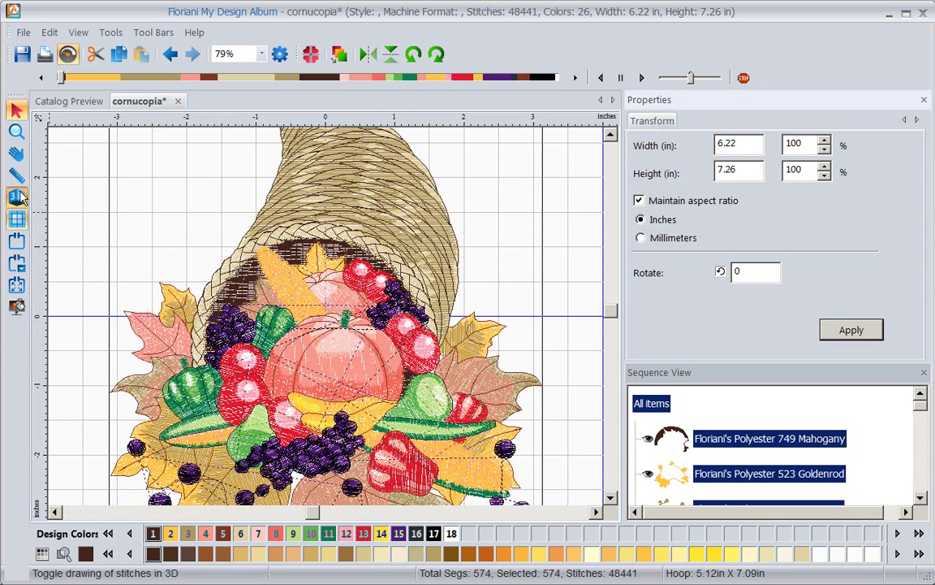
click(18, 197)
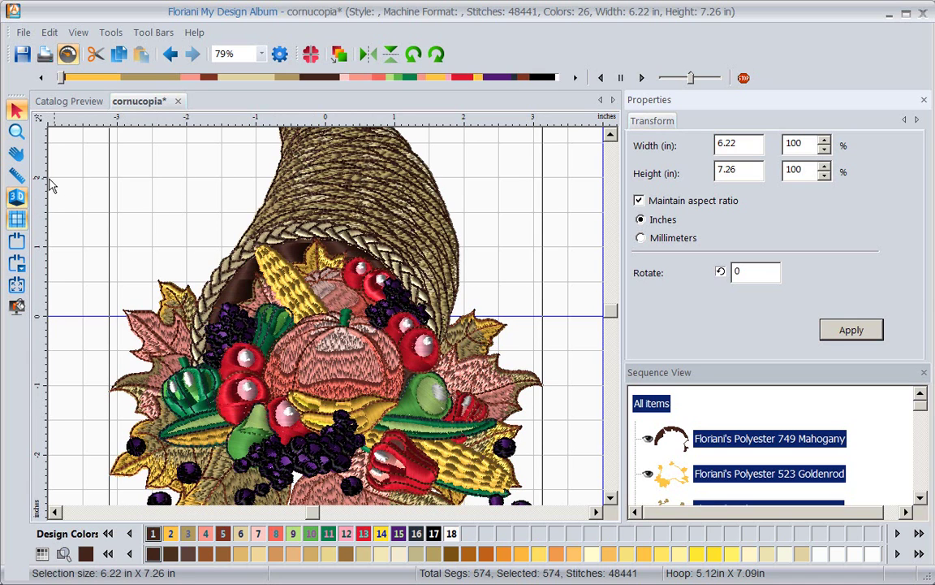
click(17, 197)
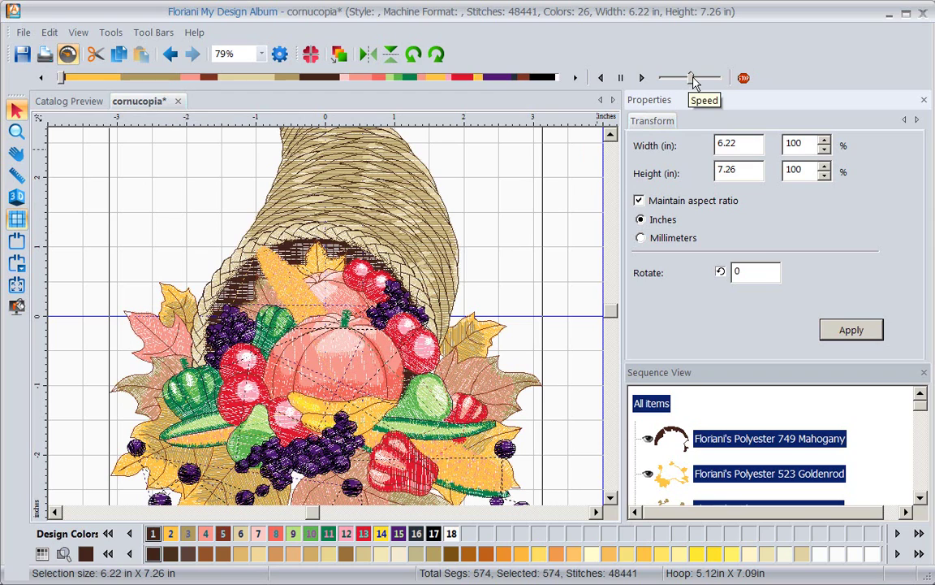
mouse_move(693, 82)
mouse_down()
mouse_move(652, 85)
mouse_move(691, 77)
mouse_up()
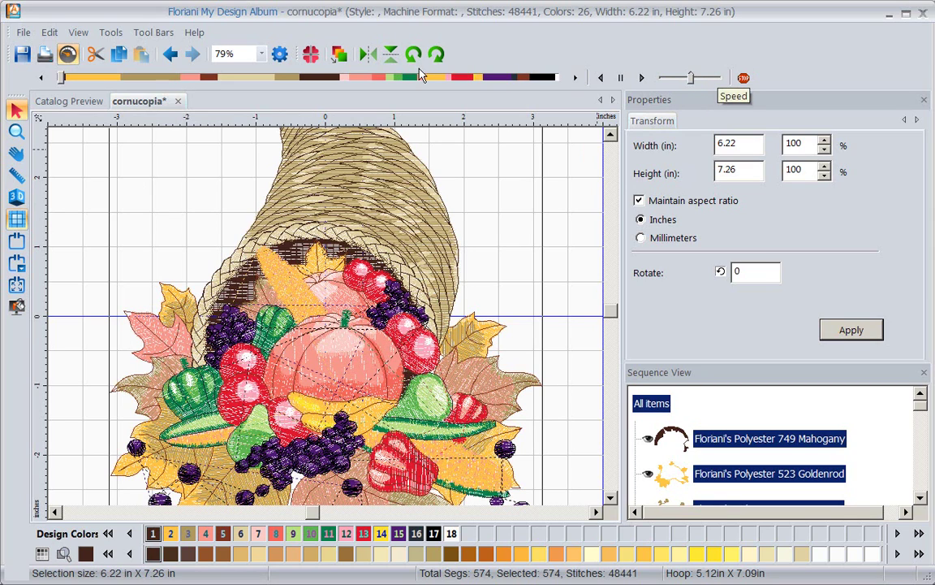
click(62, 84)
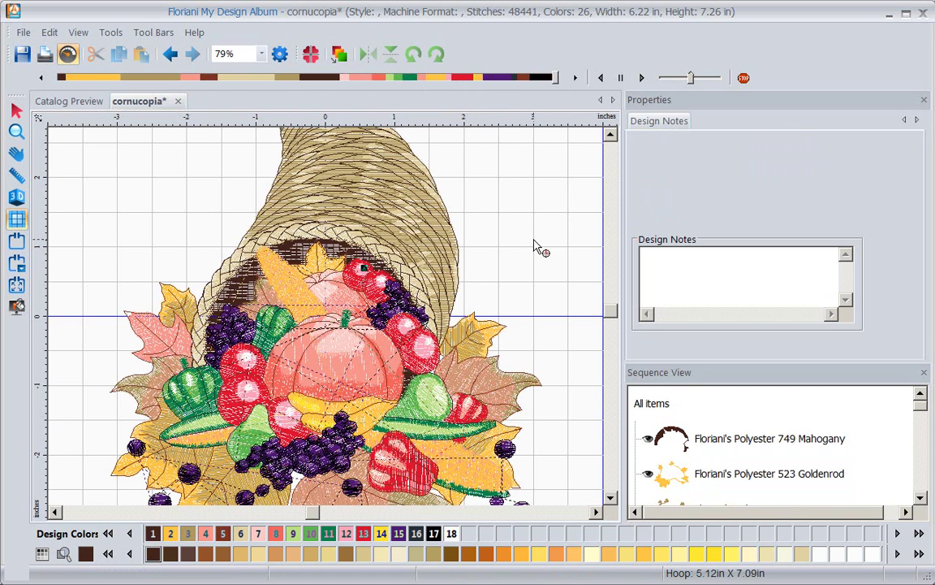
click(262, 53)
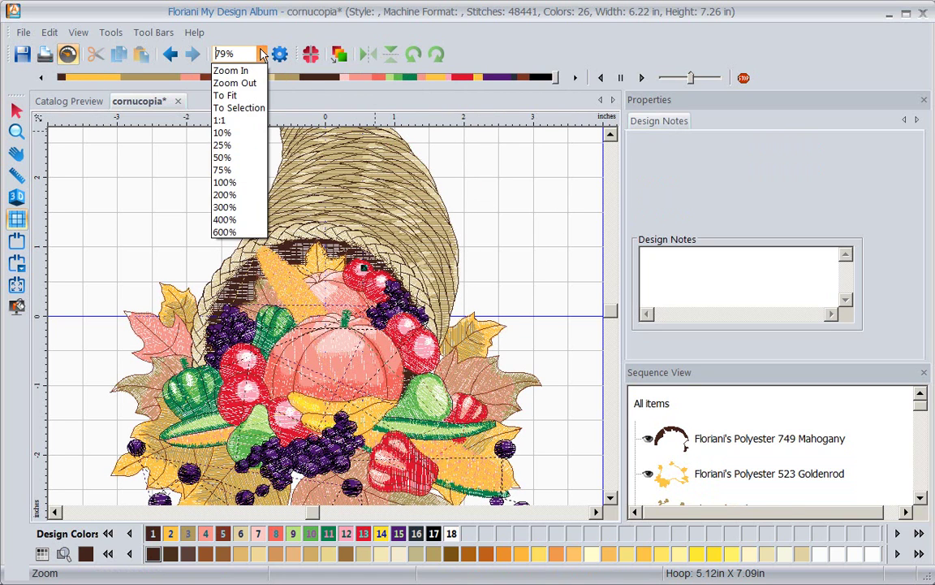
click(224, 93)
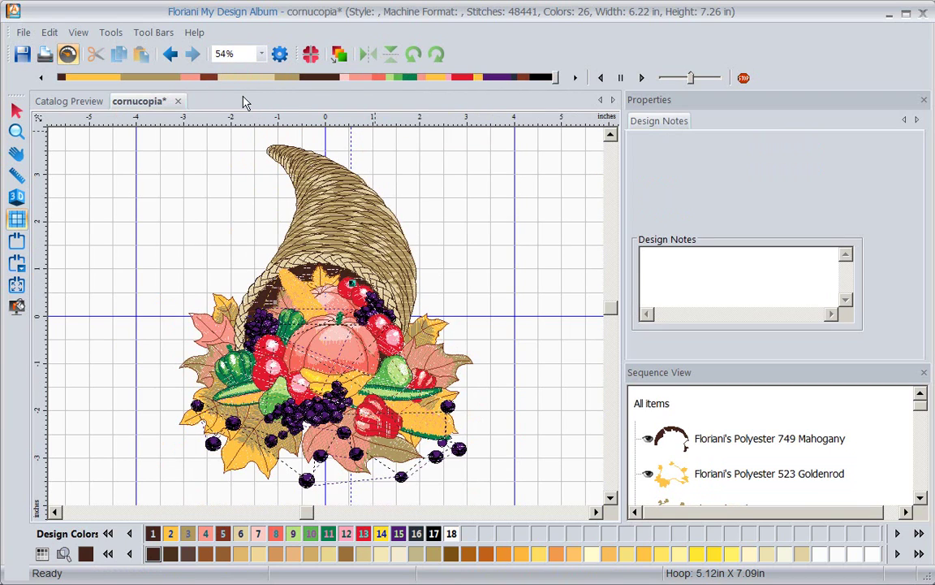
Step: Rotate the 130mm X 180mm hoop by 90° to 7.09 x 5.12 in
click(18, 272)
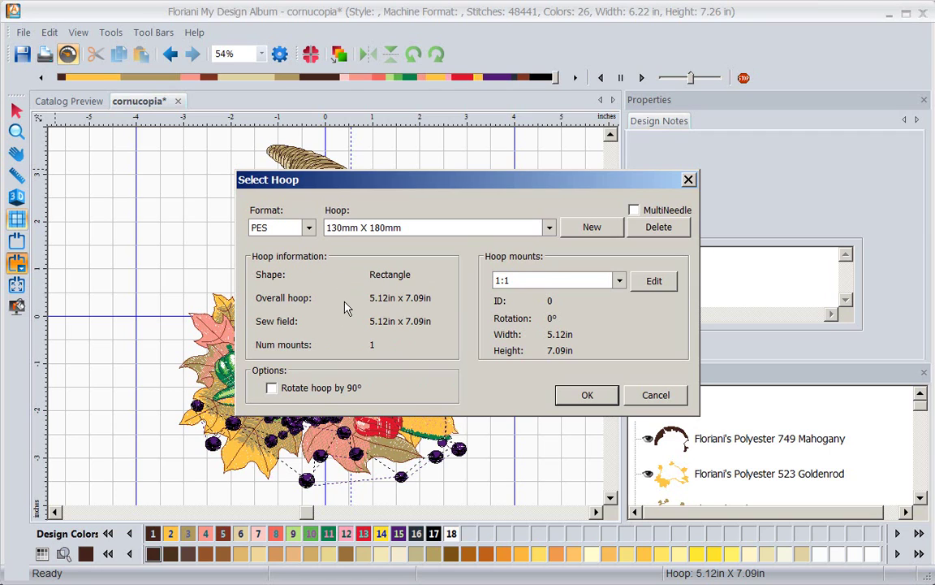
click(273, 389)
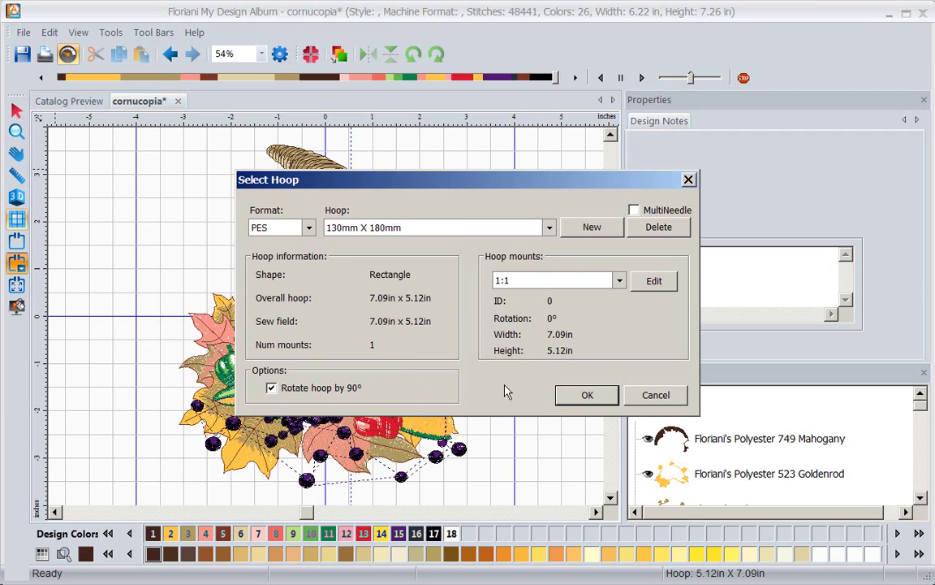
click(586, 396)
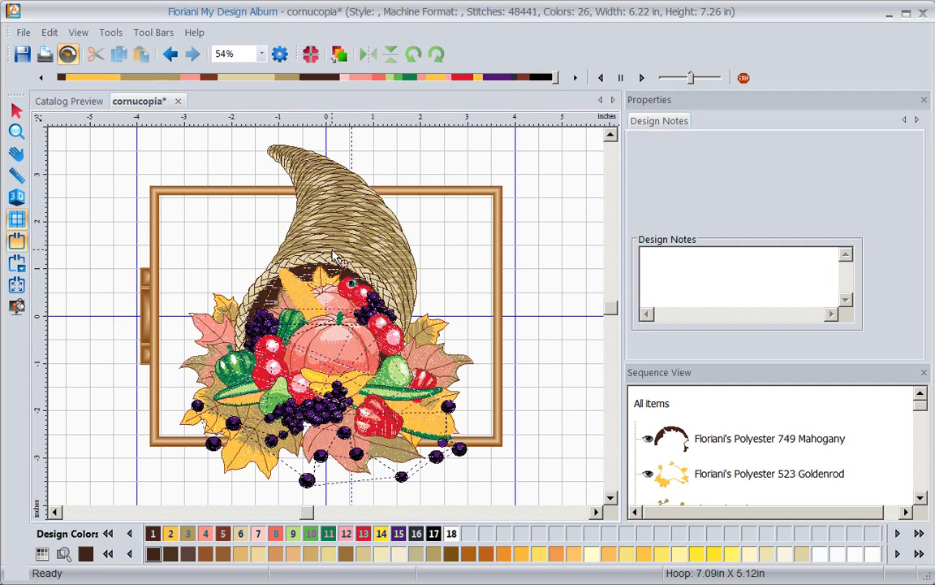
Step: In the Split Wizard, review hoopings 2:1 and 1:1, then run the split
click(312, 58)
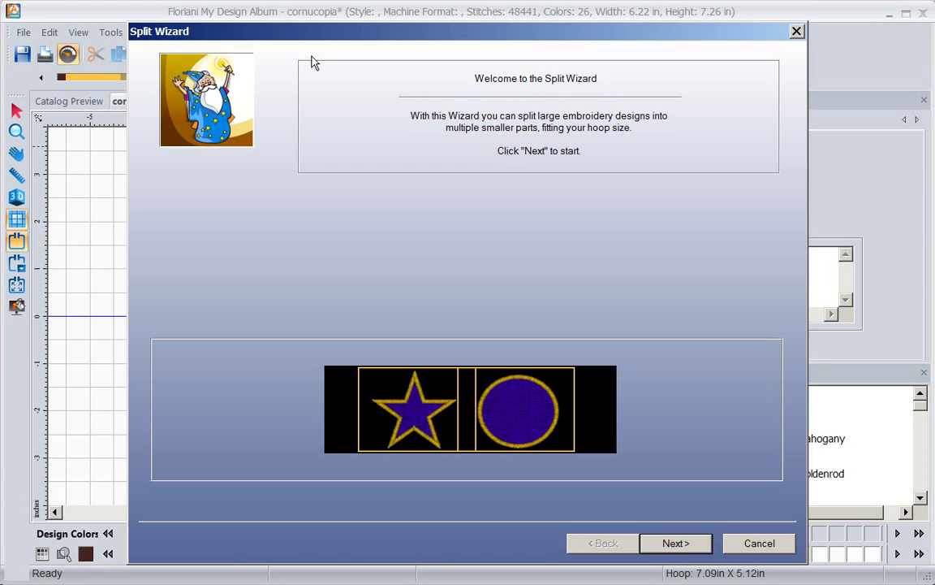
click(675, 543)
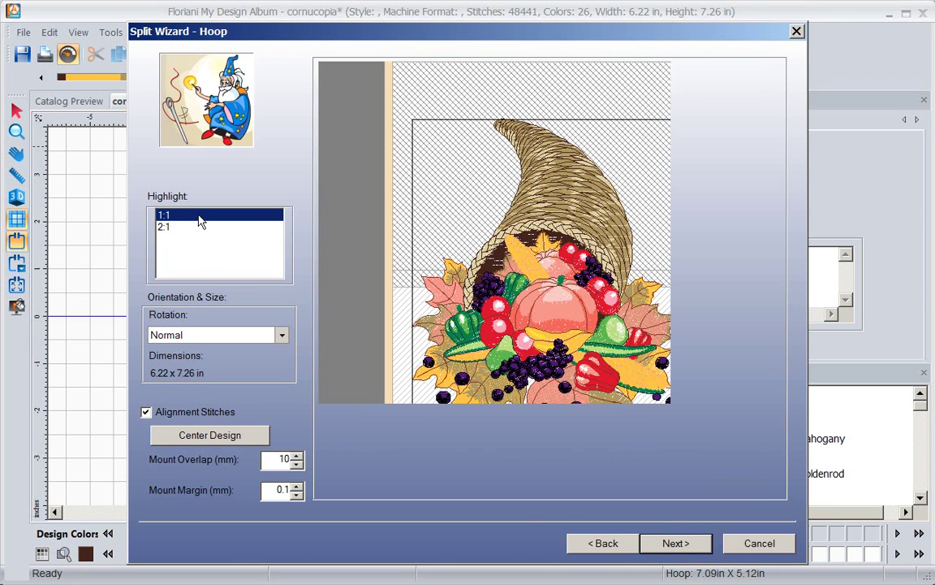
click(164, 226)
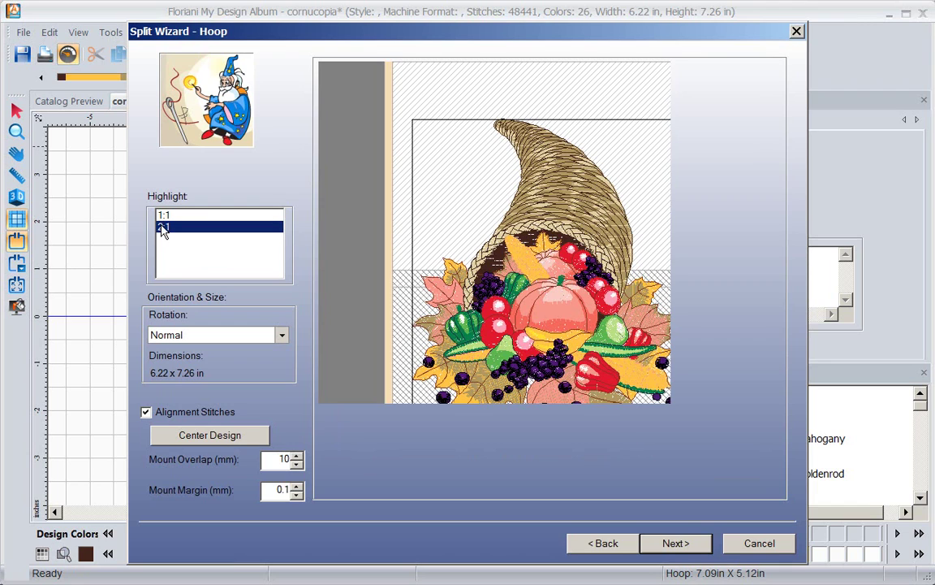
click(164, 216)
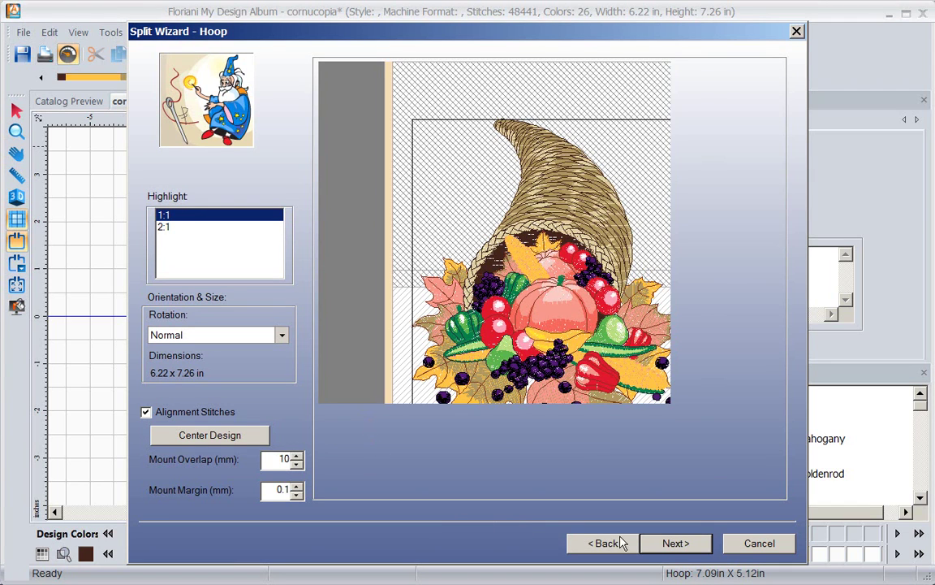
click(691, 550)
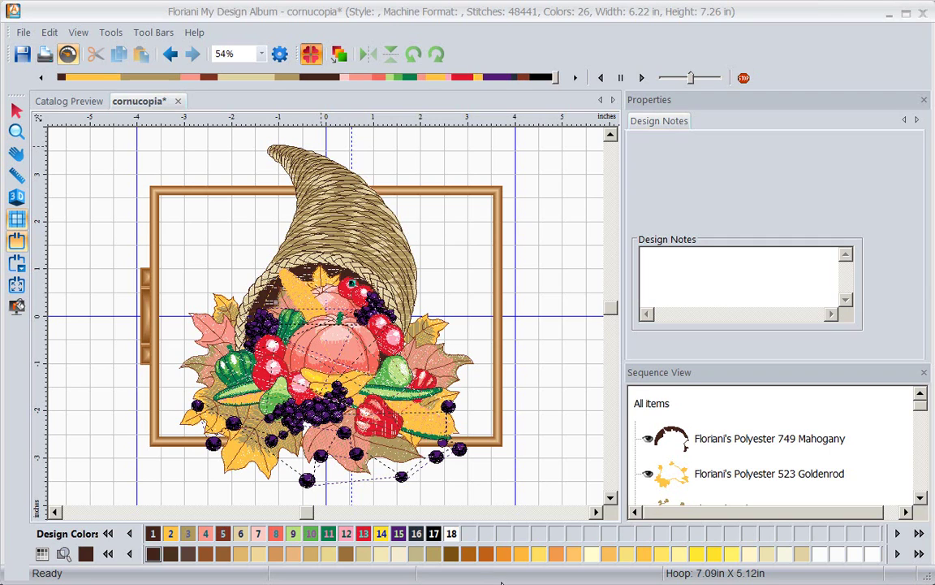
Step: Compare the fruit (2:1) and horn (1:1) hoopings, then open the print preview
click(309, 56)
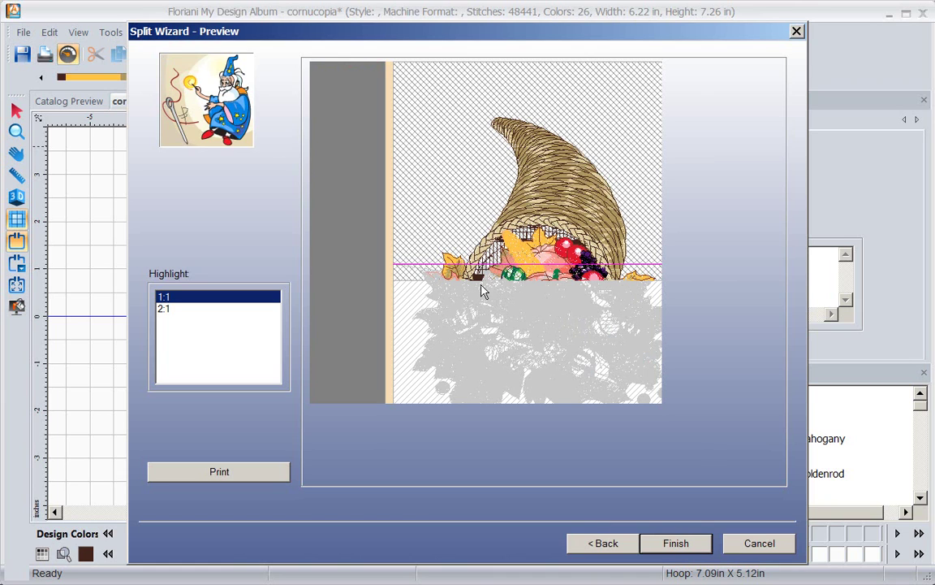
click(165, 309)
click(163, 298)
click(225, 479)
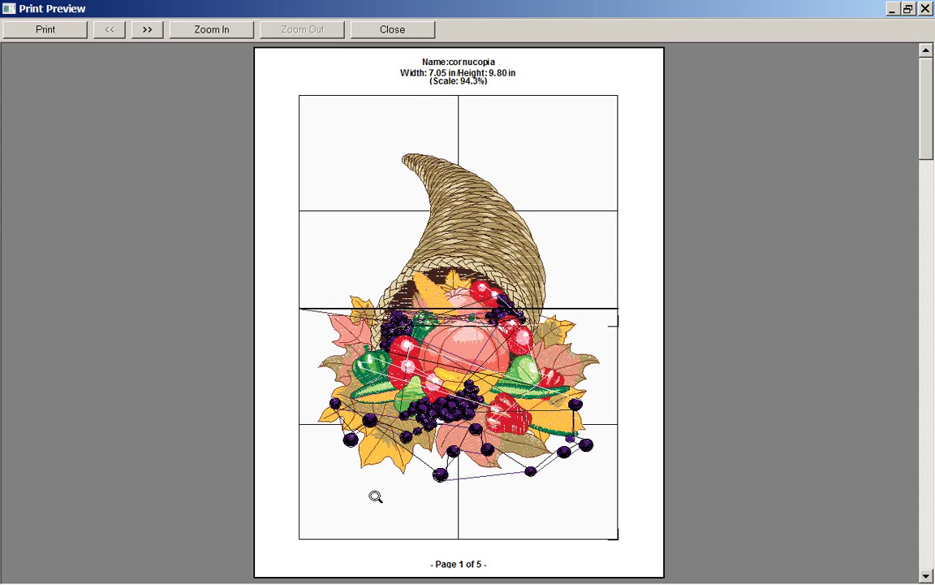
Step: Page the print preview to page 5, back to page 2, and zoom to 100%
click(147, 30)
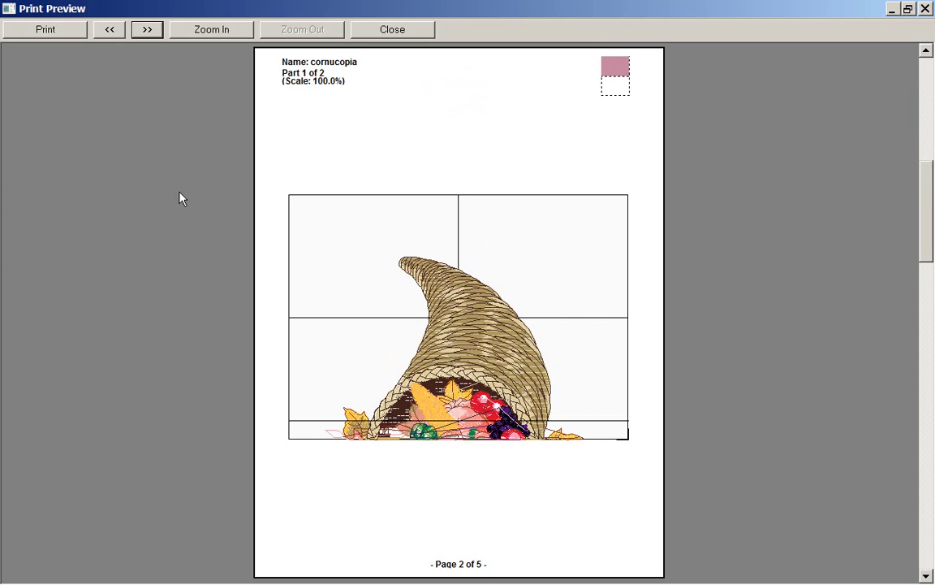
click(147, 32)
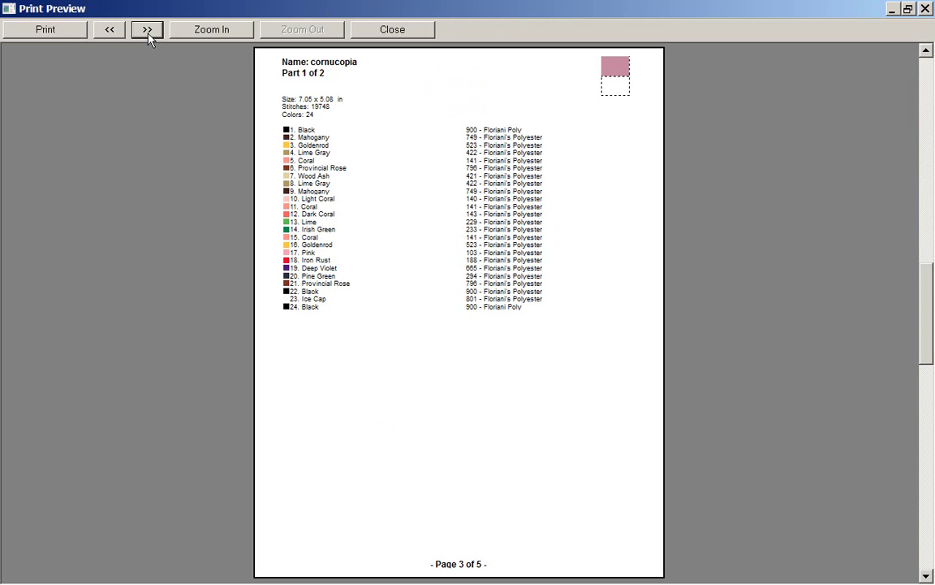
click(147, 33)
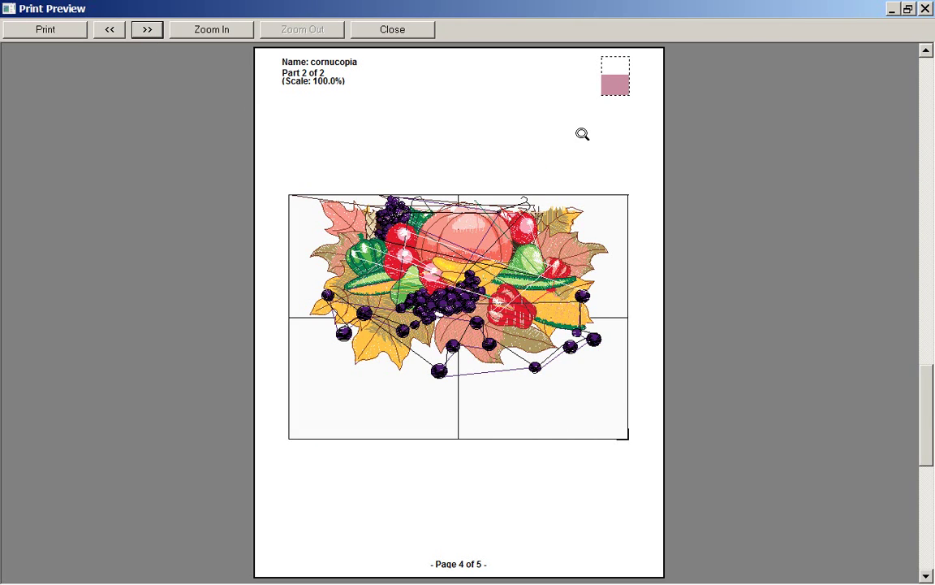
click(146, 30)
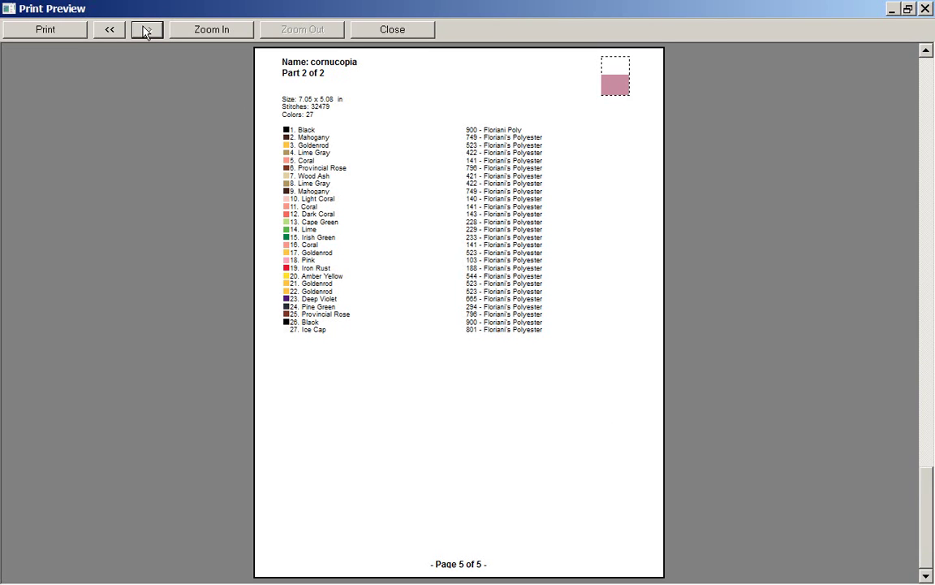
click(110, 29)
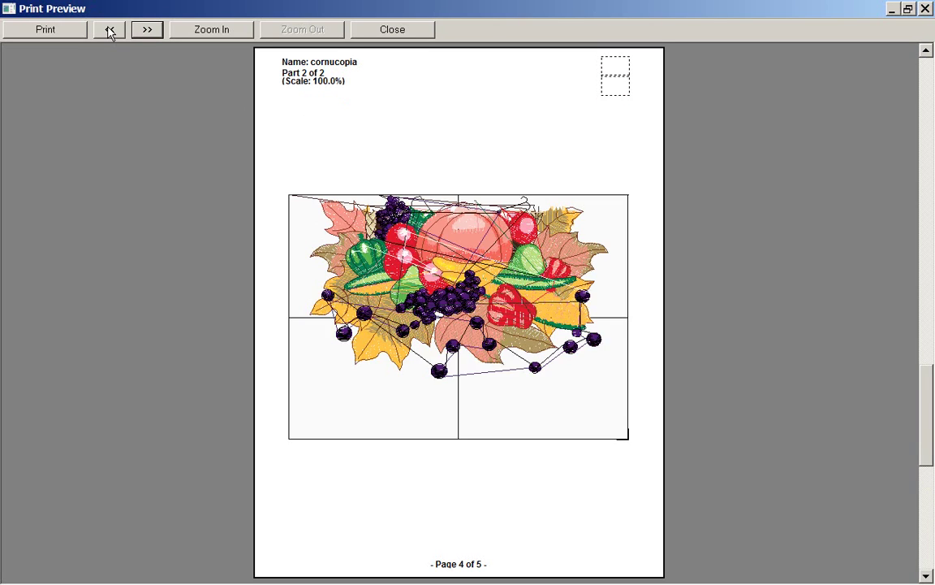
click(111, 31)
click(110, 30)
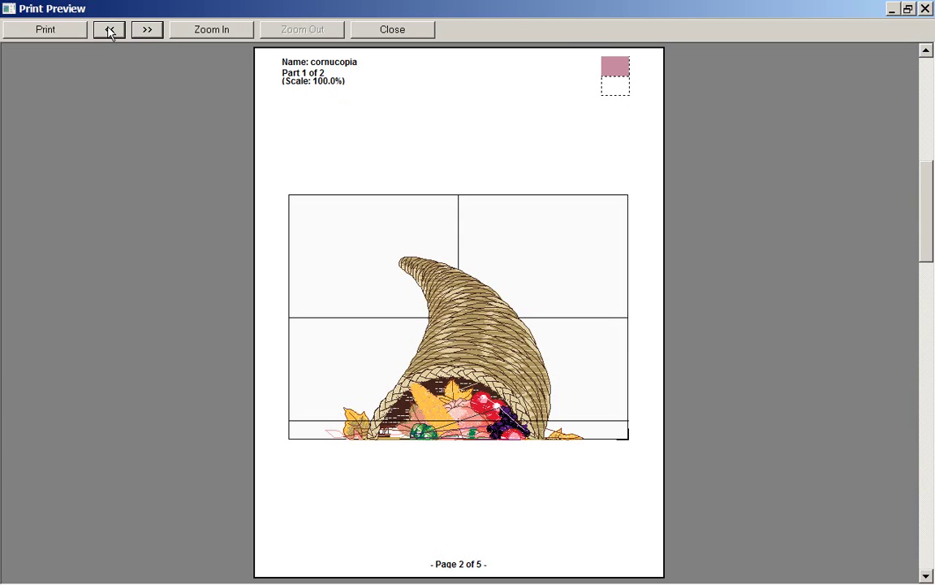
click(214, 30)
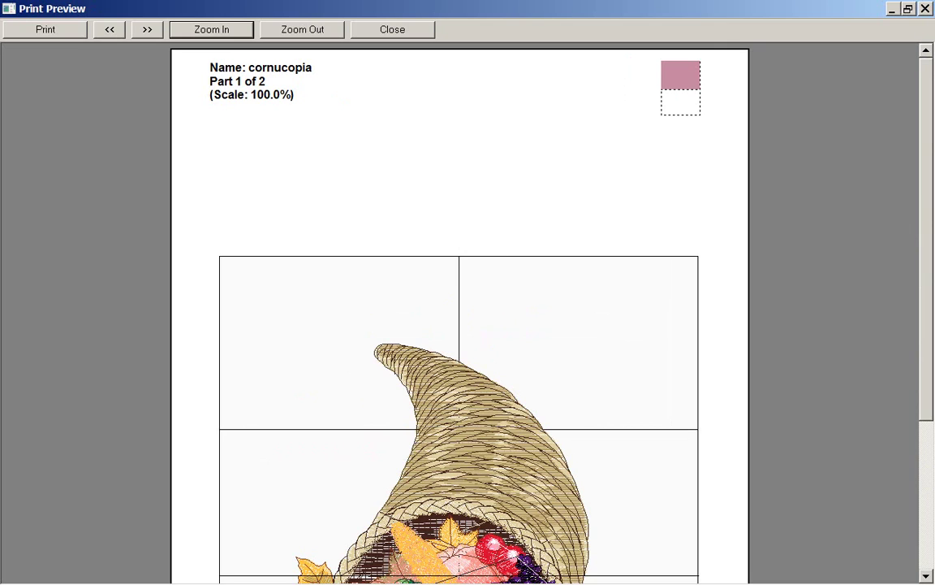
Step: Scroll and page through the zoomed preview, ending on page 4, the fruit hooping
scroll(929, 251, down, 5)
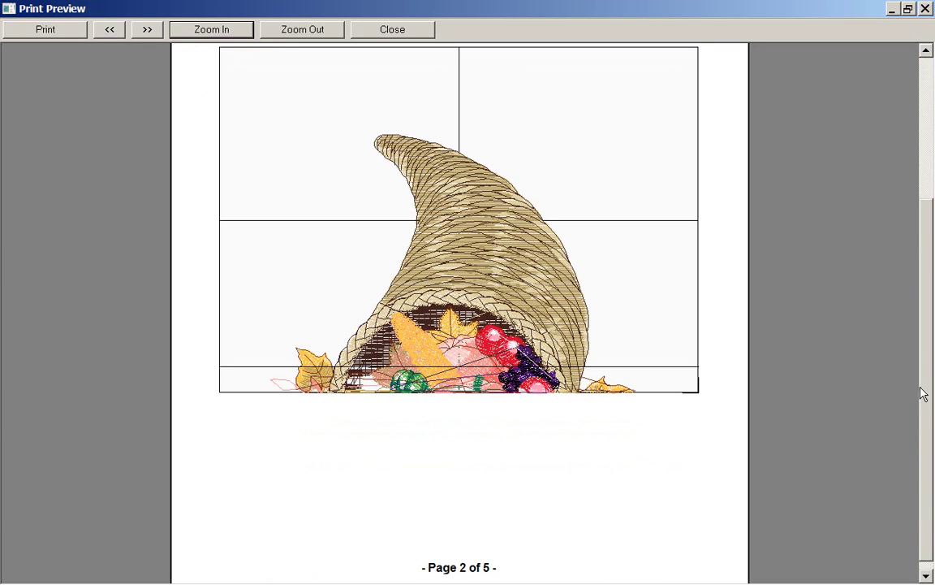
scroll(841, 341, up, 1)
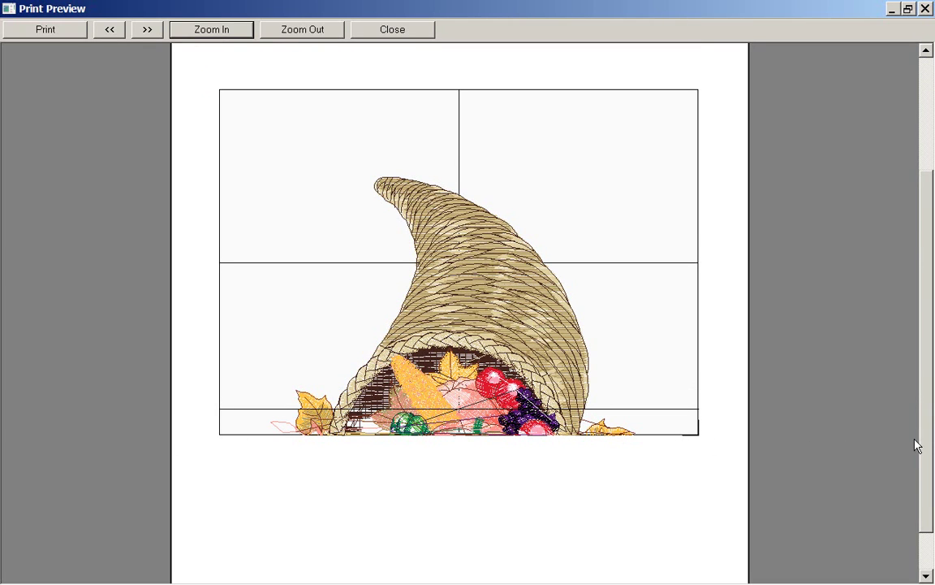
mouse_move(925, 445)
mouse_down()
mouse_move(925, 391)
mouse_move(930, 458)
mouse_up()
click(149, 30)
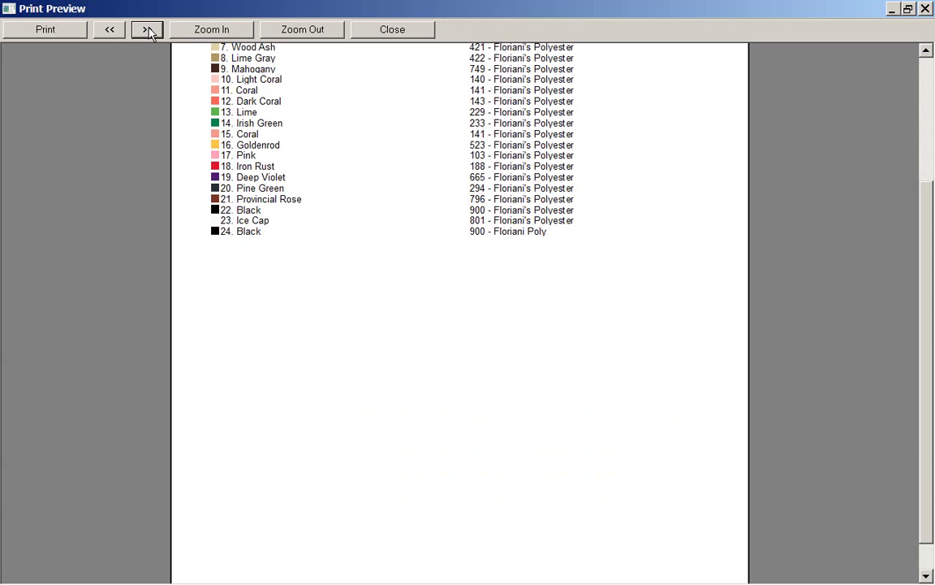
click(148, 30)
click(149, 30)
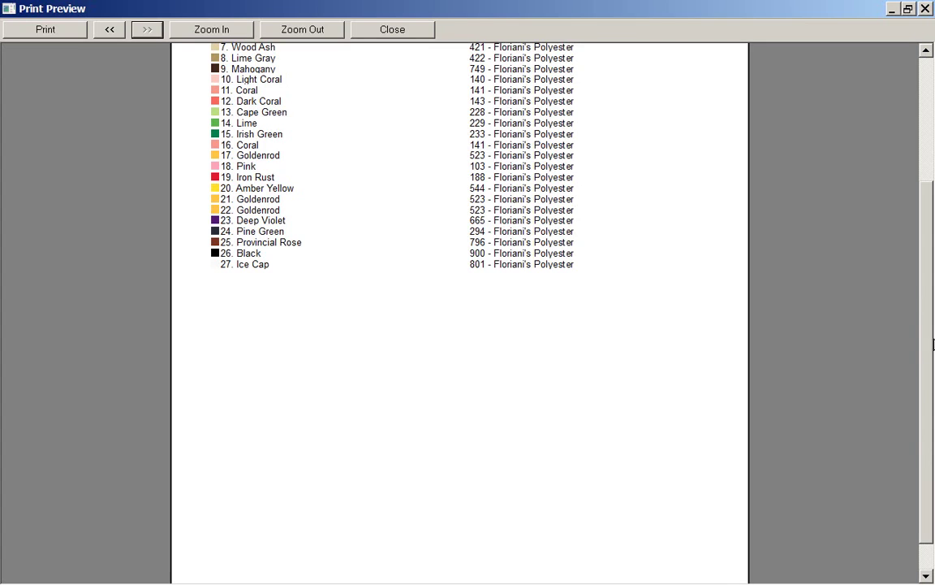
drag(926, 382, 902, 234)
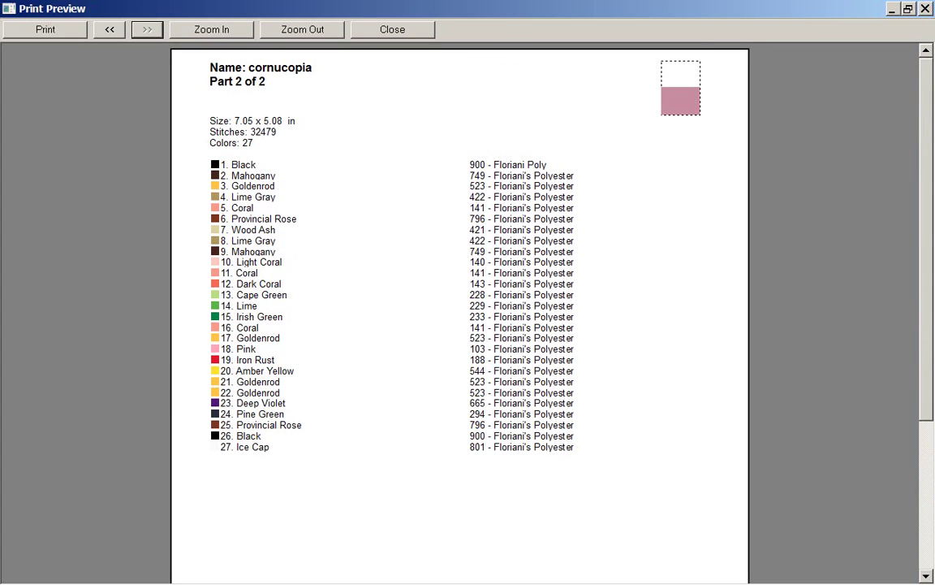
click(109, 29)
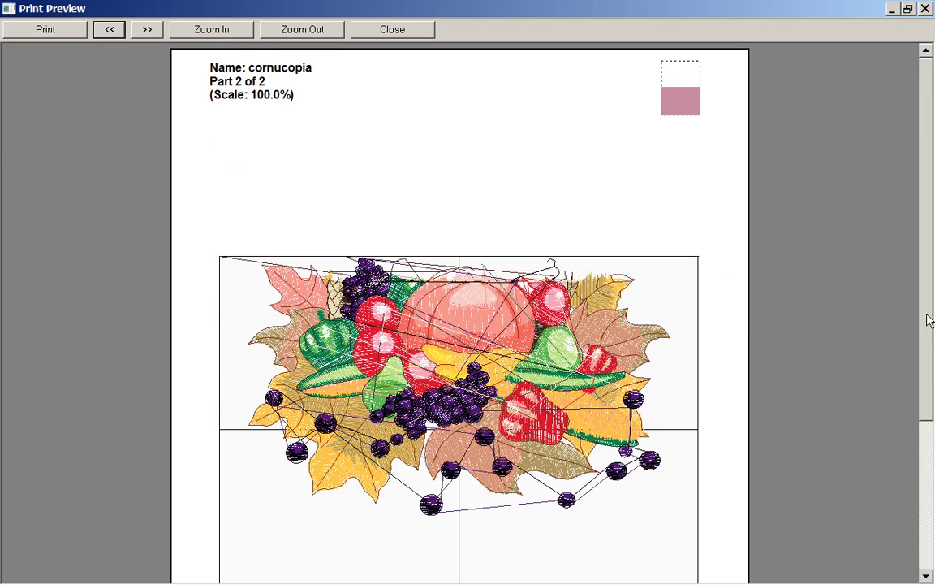
drag(927, 317, 925, 495)
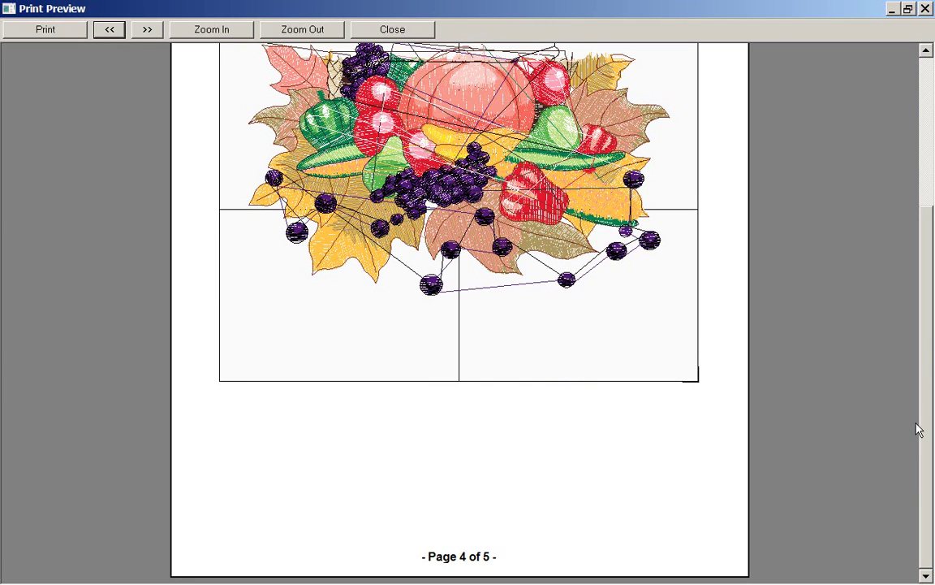
scroll(925, 501, up, 2)
scroll(928, 507, down, 1)
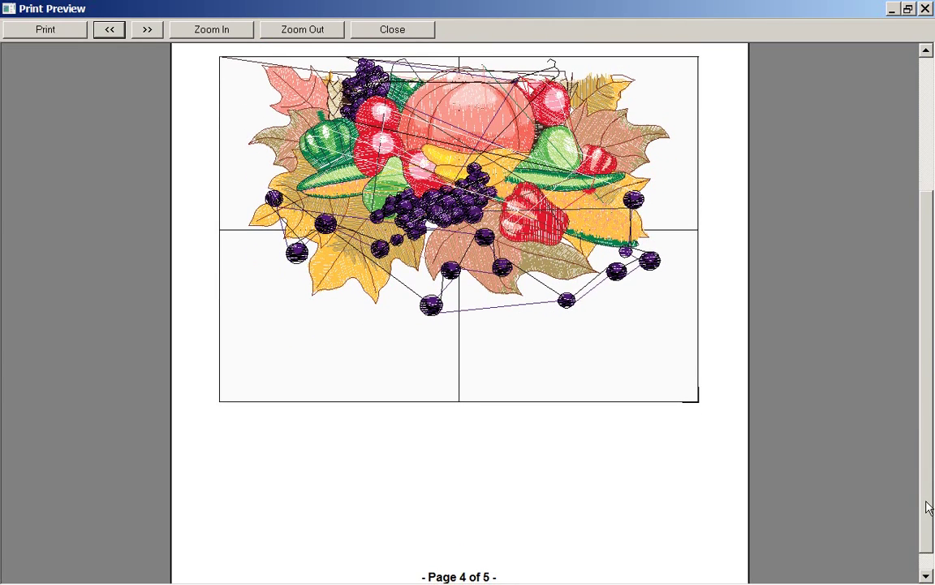
Step: Close the preview, finish the split, and save it as 'Cornucpia' in Baby Lock/Brother Multi Needle (PES v9) format
click(393, 30)
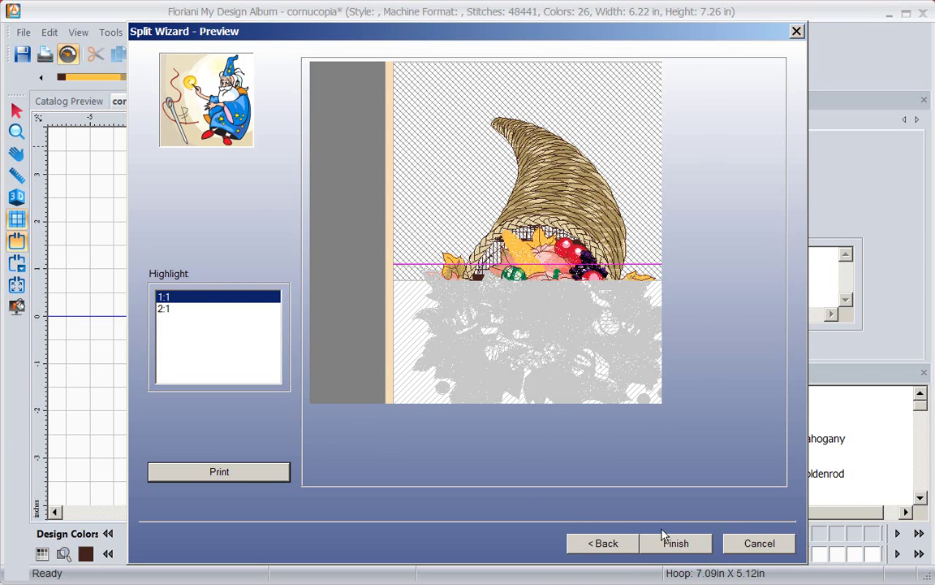
click(679, 548)
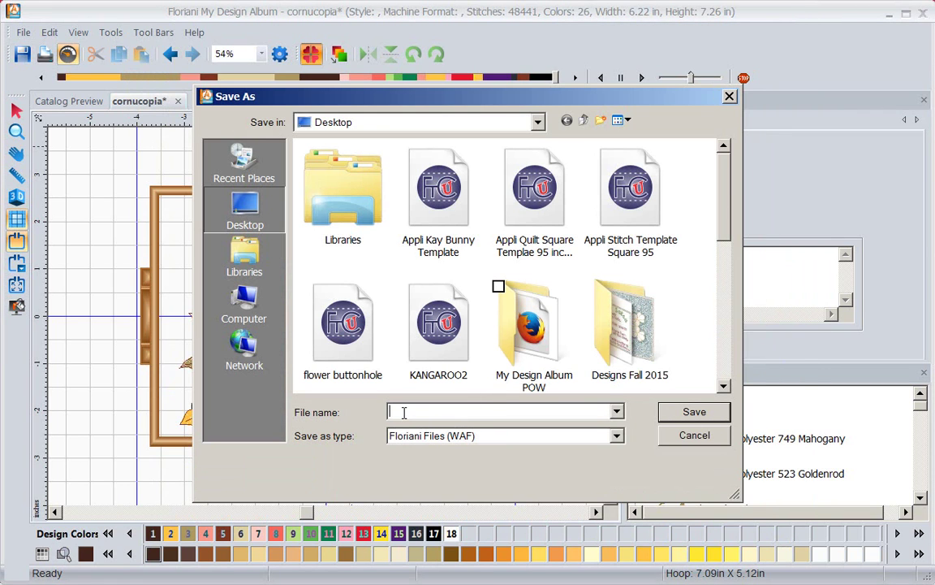
text(Cornucpia)
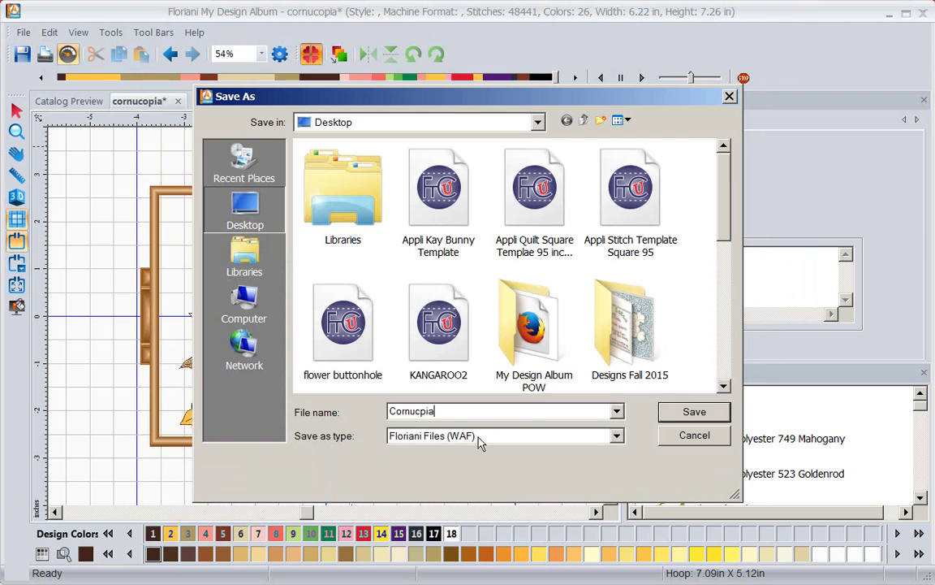
click(617, 437)
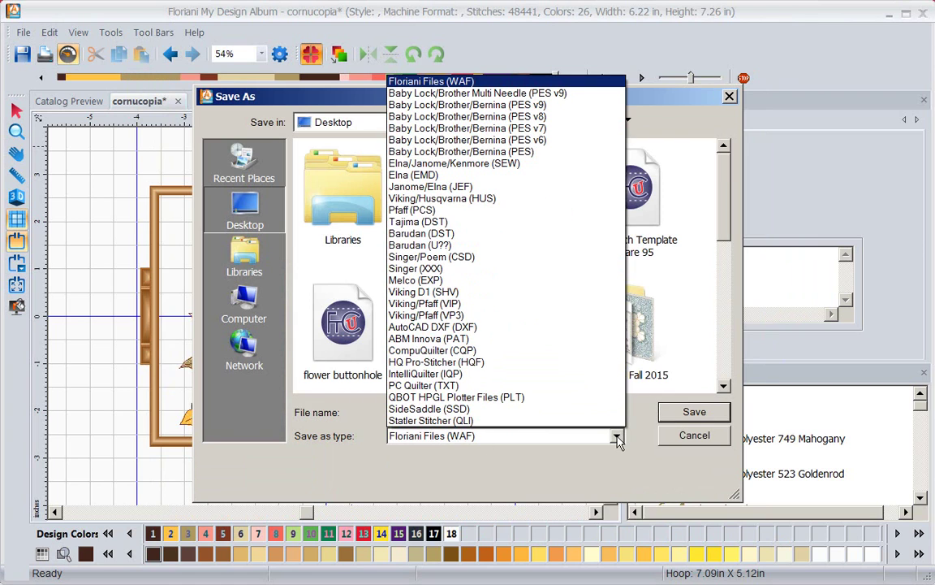
click(537, 97)
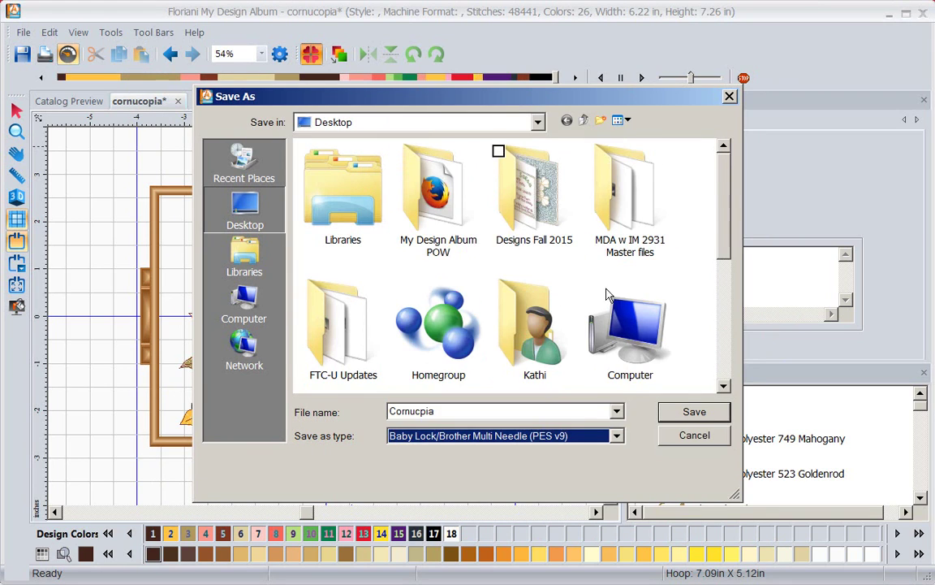
click(696, 412)
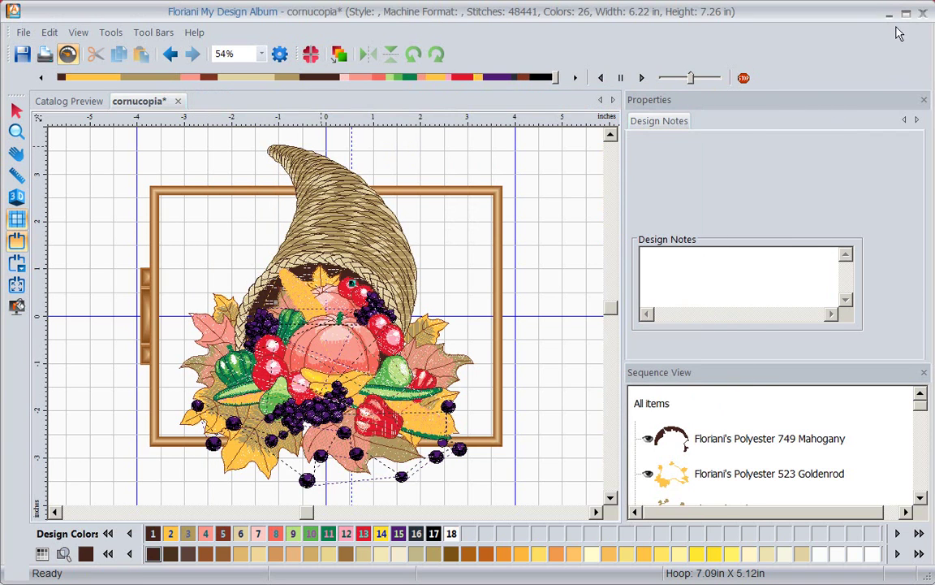
click(889, 14)
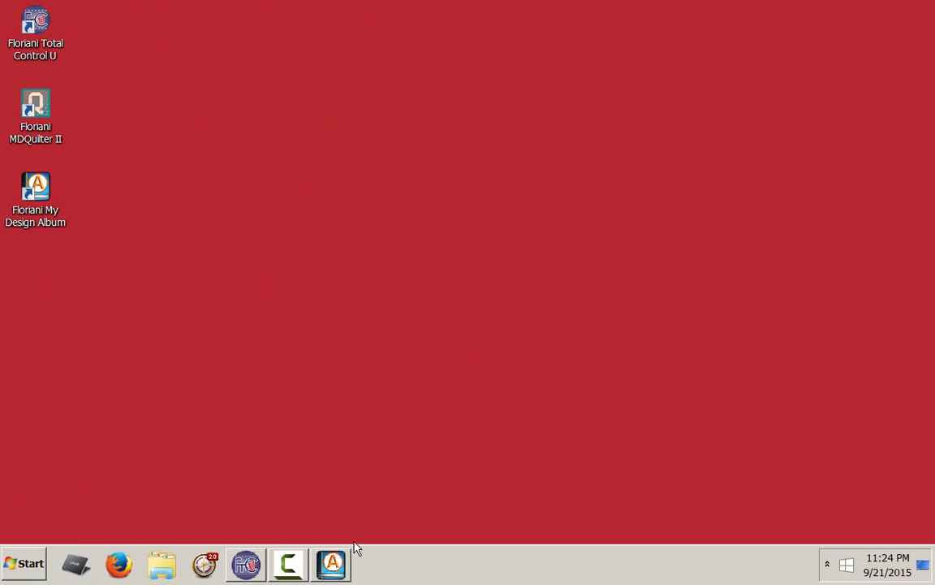
mouse_move(307, 568)
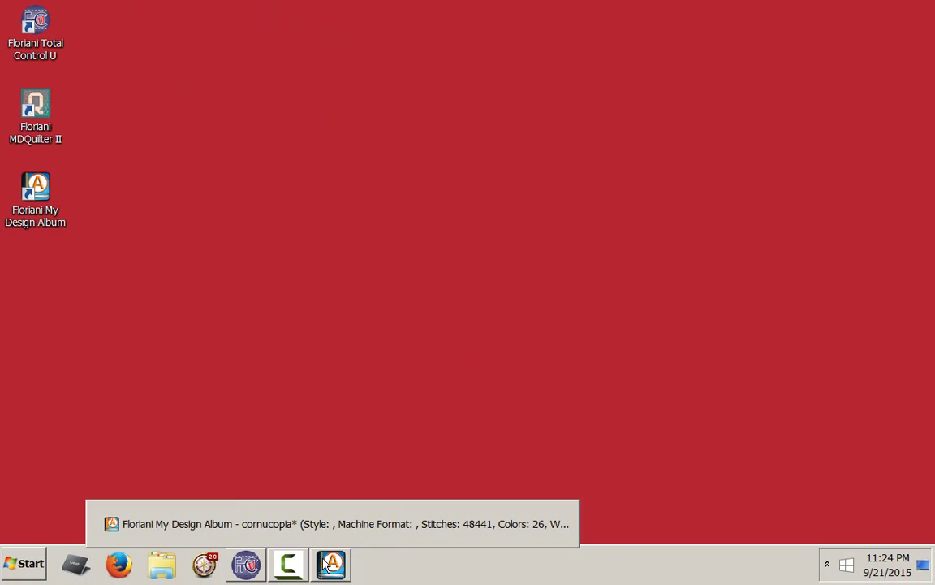
drag(333, 564, 367, 547)
click(331, 564)
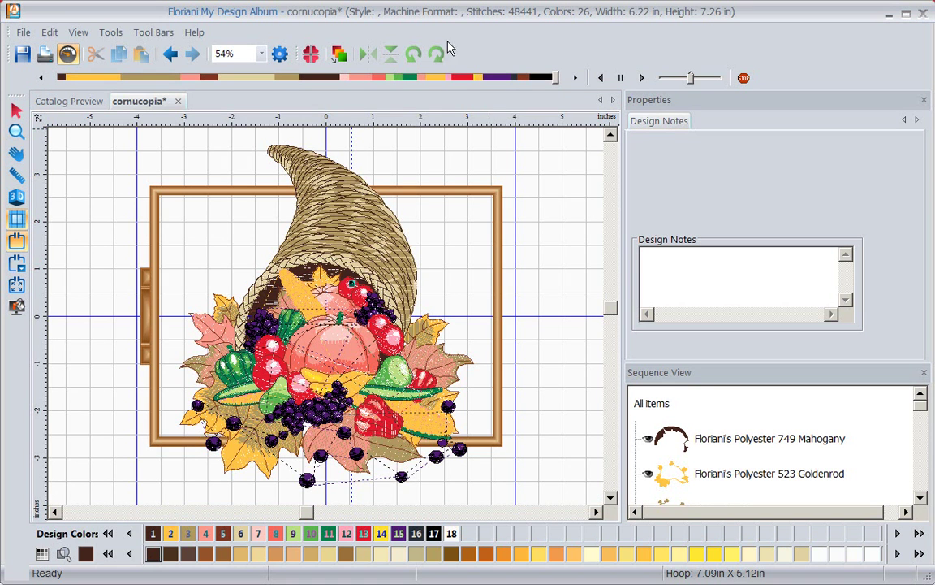